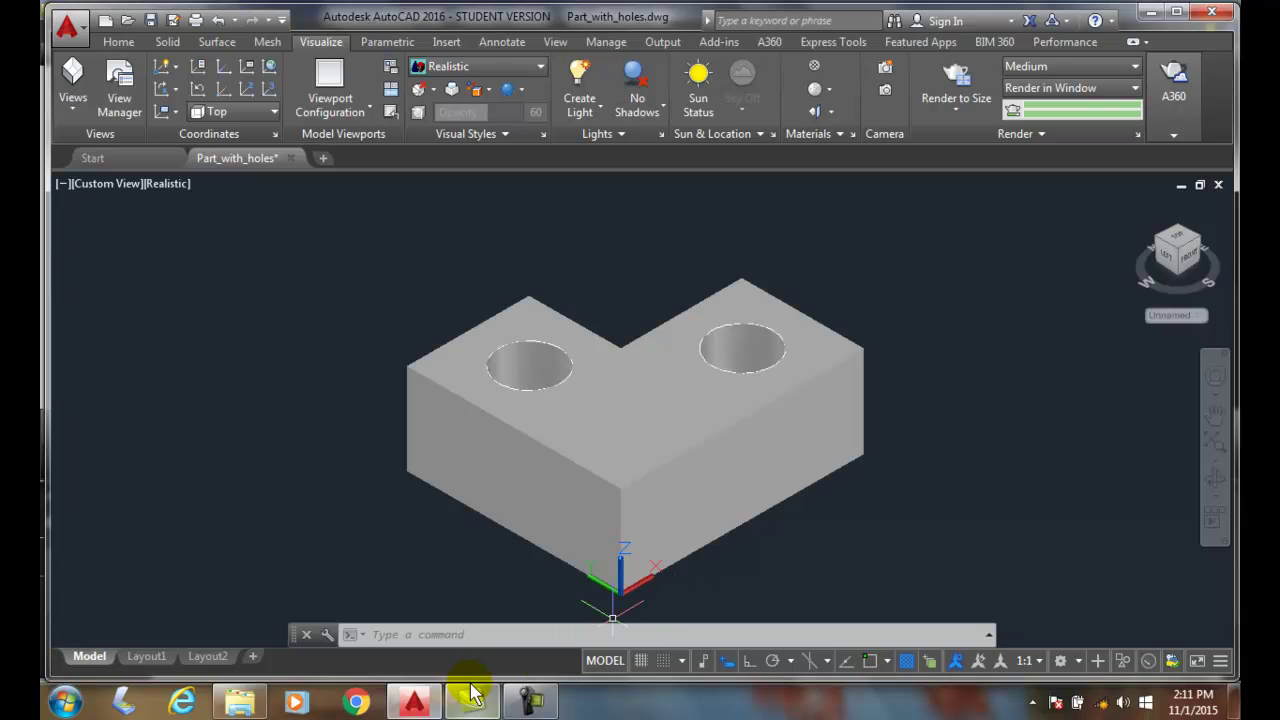
pyautogui.click(768, 517)
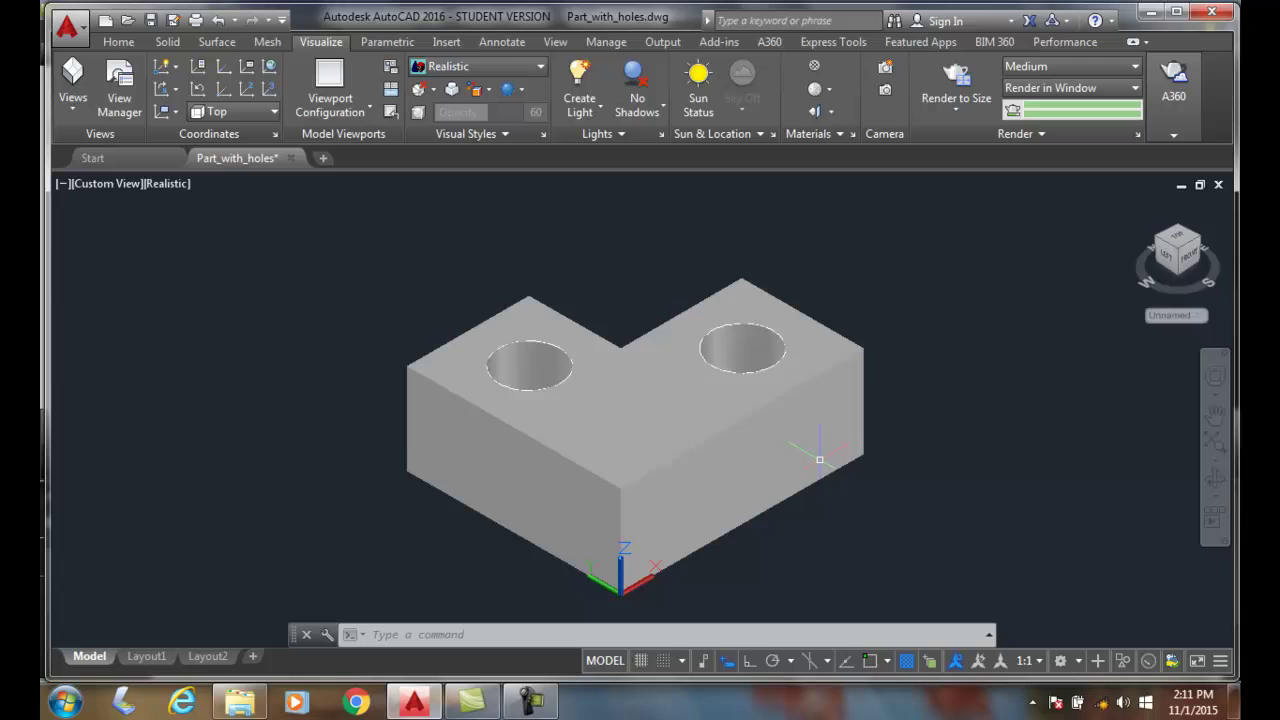
pyautogui.moveTo(818, 472)
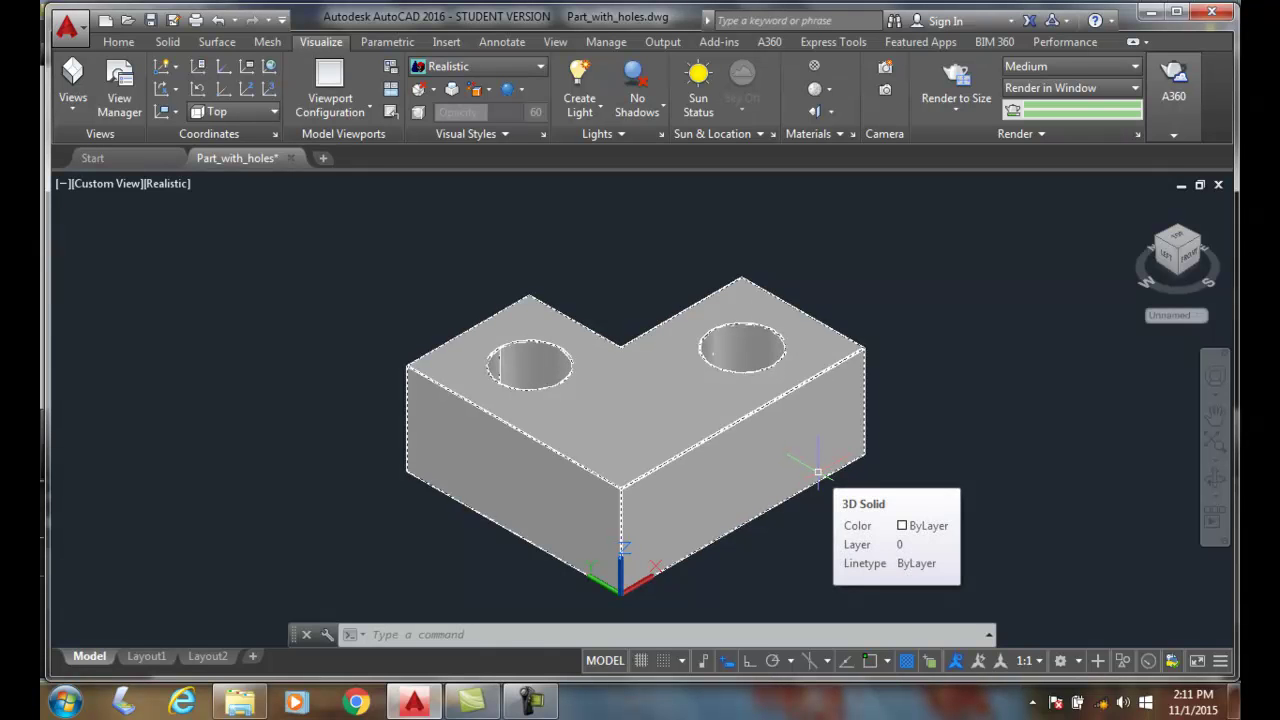
pyautogui.press('Escape')
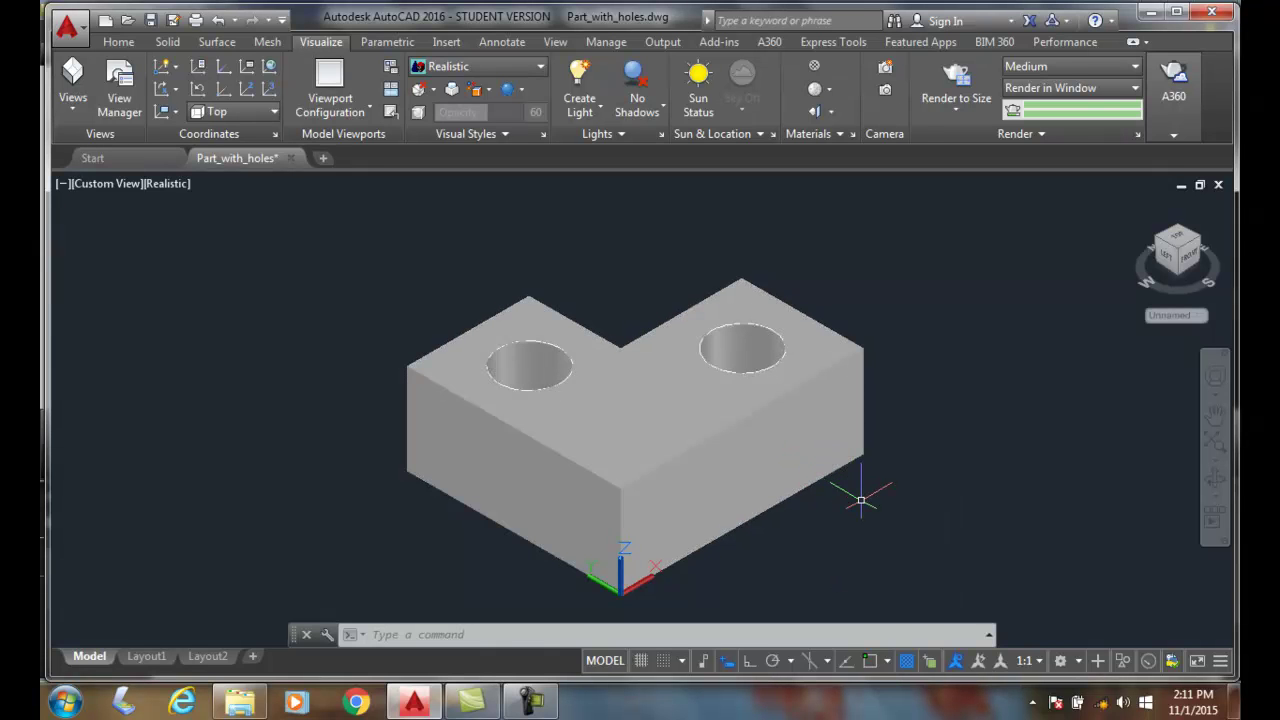
# Step: Turn on 2D object snap and enable 3D object snap in the drafting settings
pyautogui.click(874, 661)
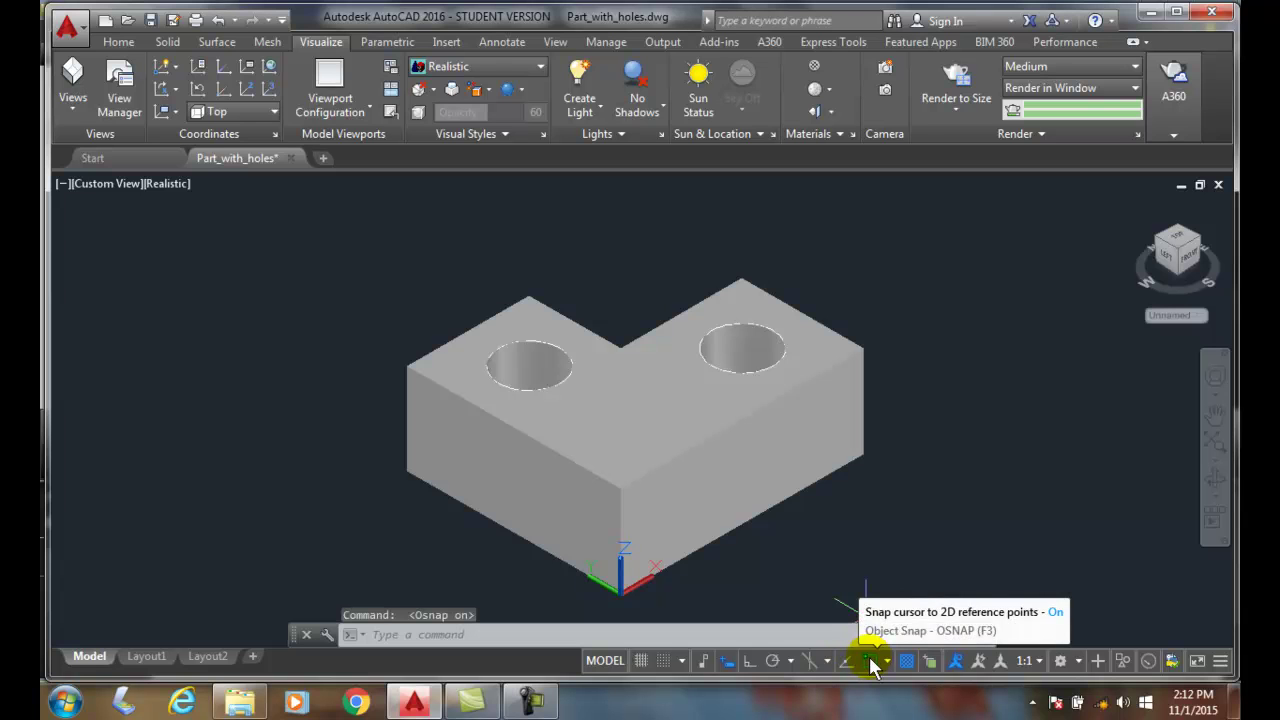
pyautogui.rightClick(871, 660)
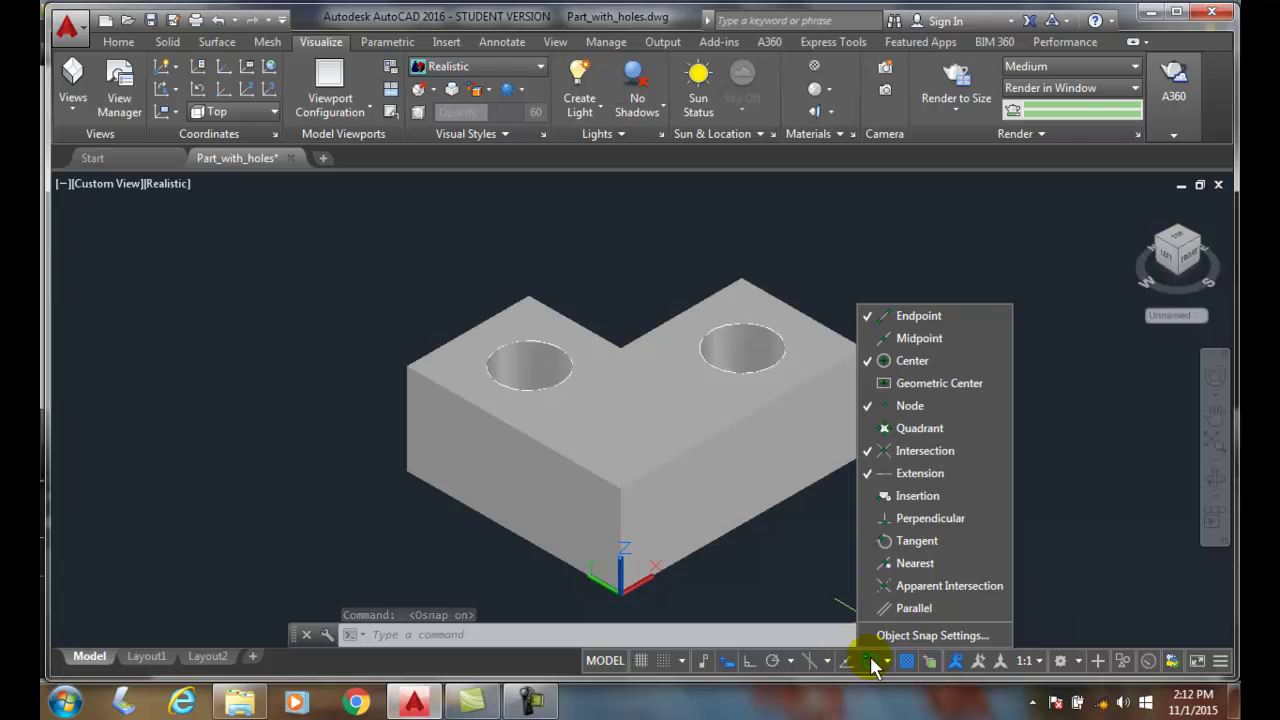
pyautogui.click(925, 636)
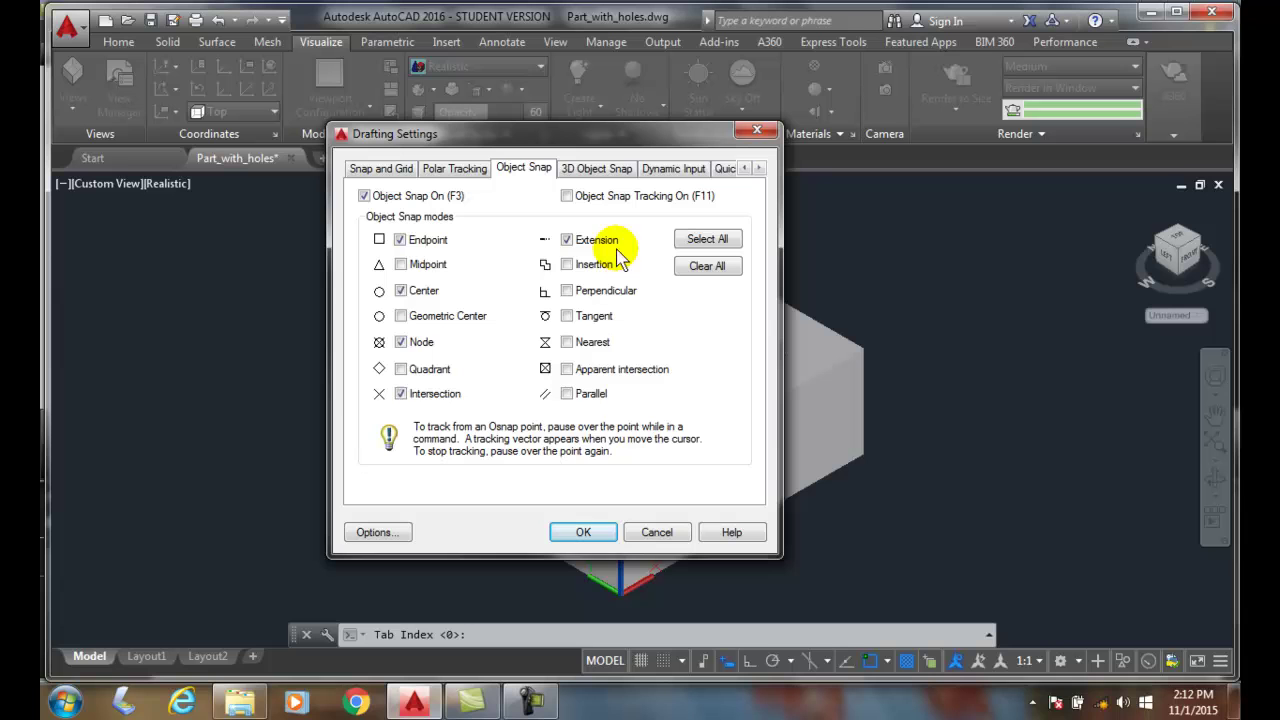
pyautogui.click(595, 172)
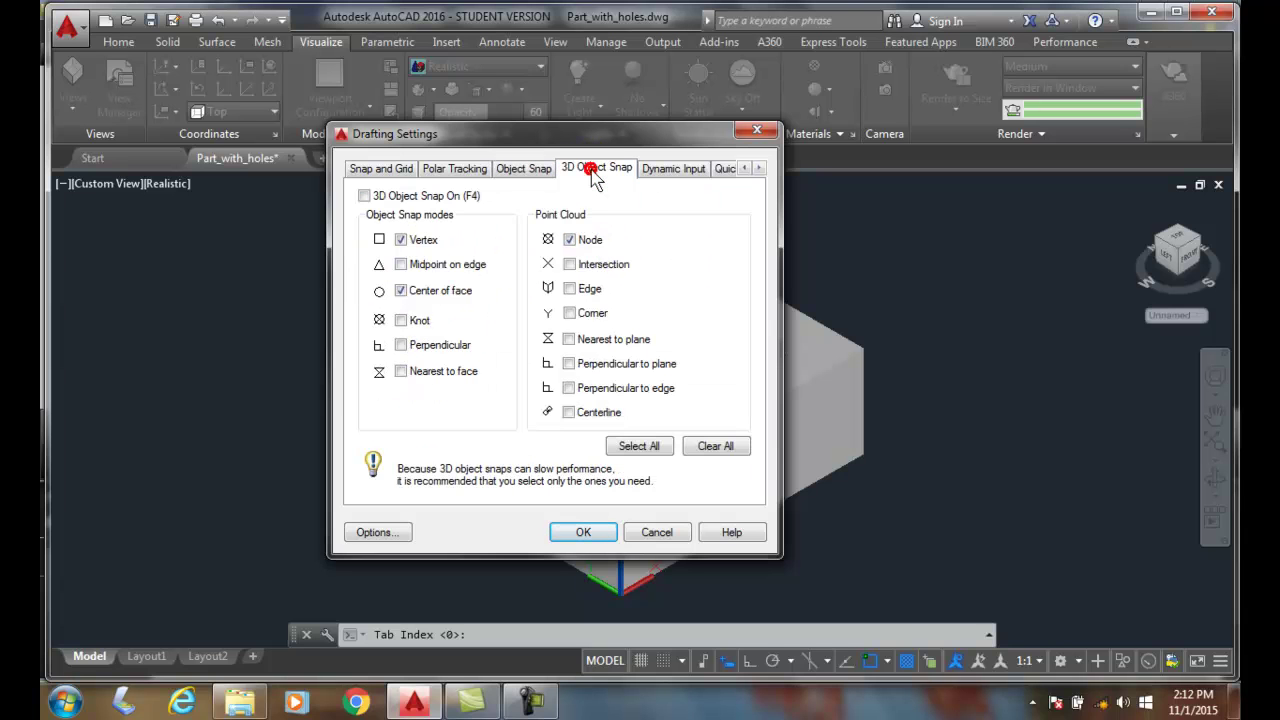
pyautogui.click(366, 195)
pyautogui.moveTo(598, 140); pyautogui.dragTo(365, 133)
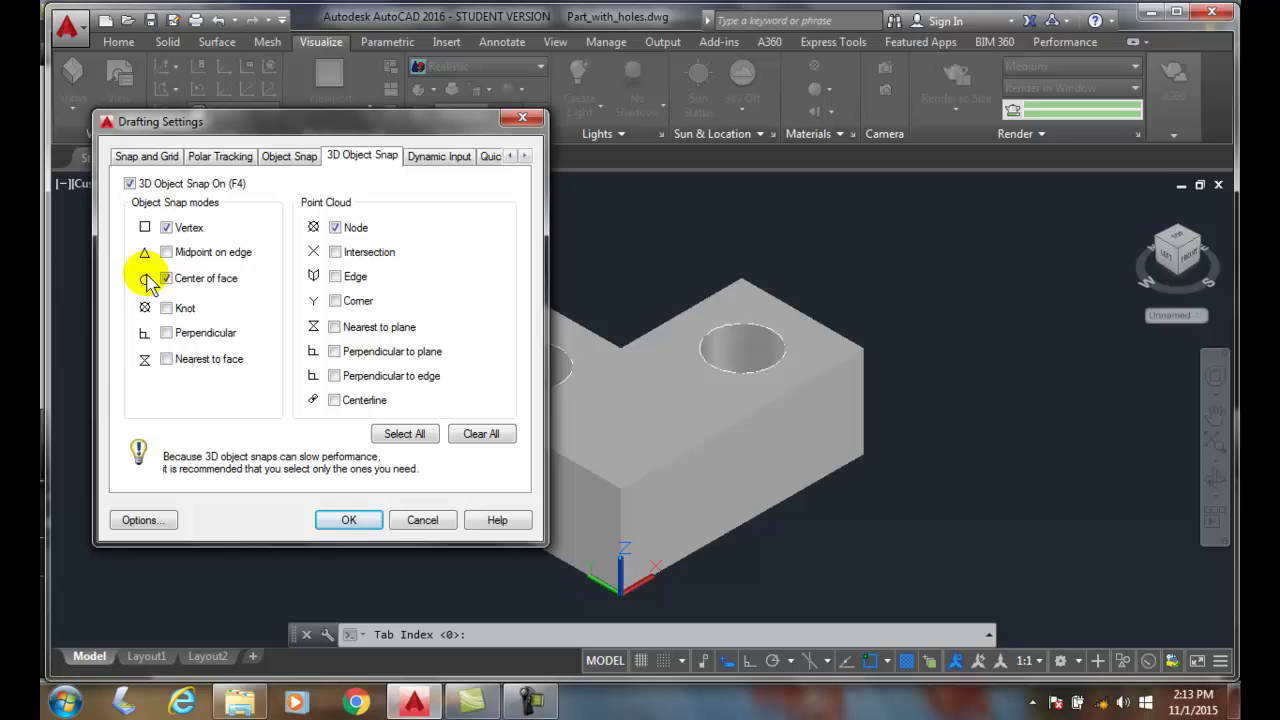
pyautogui.click(349, 521)
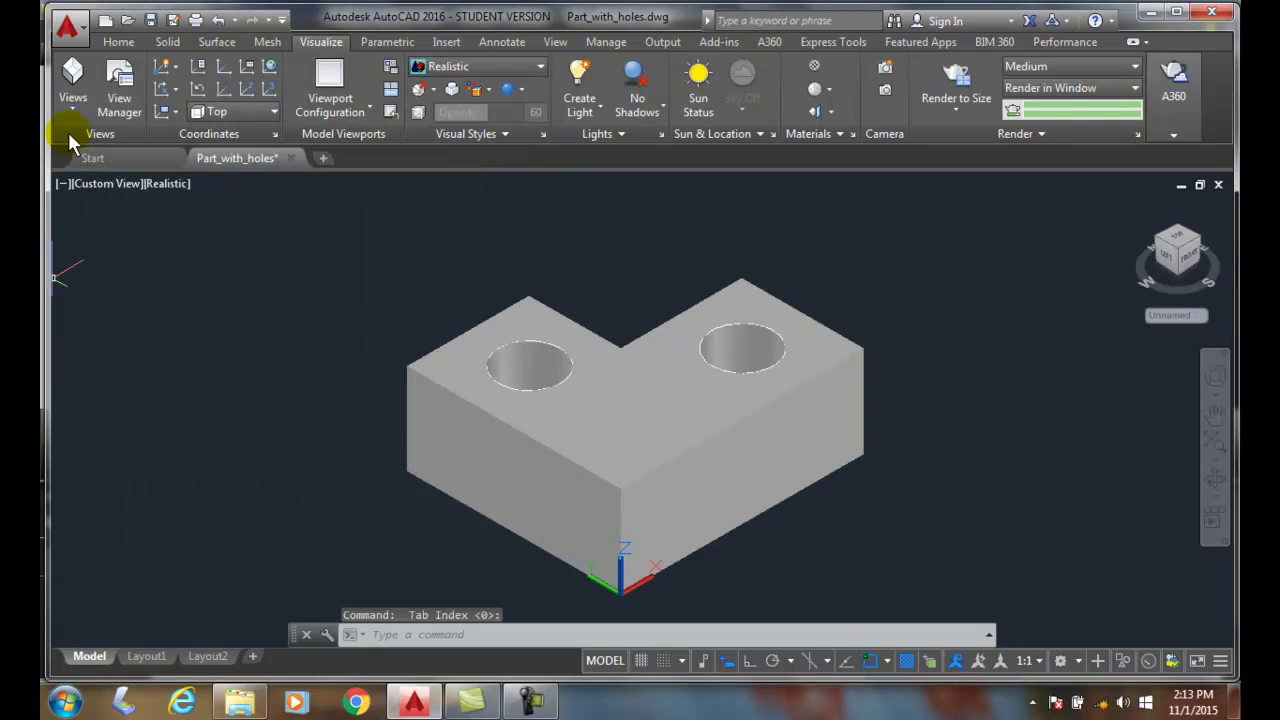
pyautogui.click(118, 42)
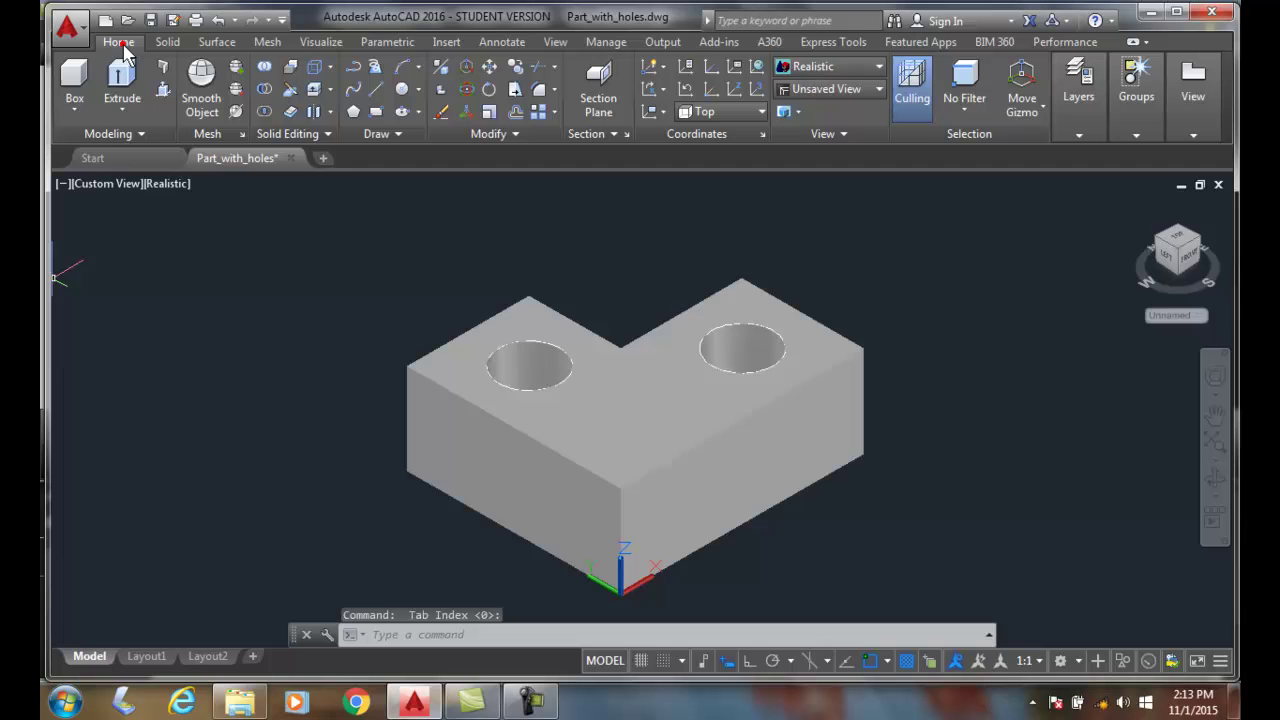
pyautogui.click(76, 113)
pyautogui.click(84, 182)
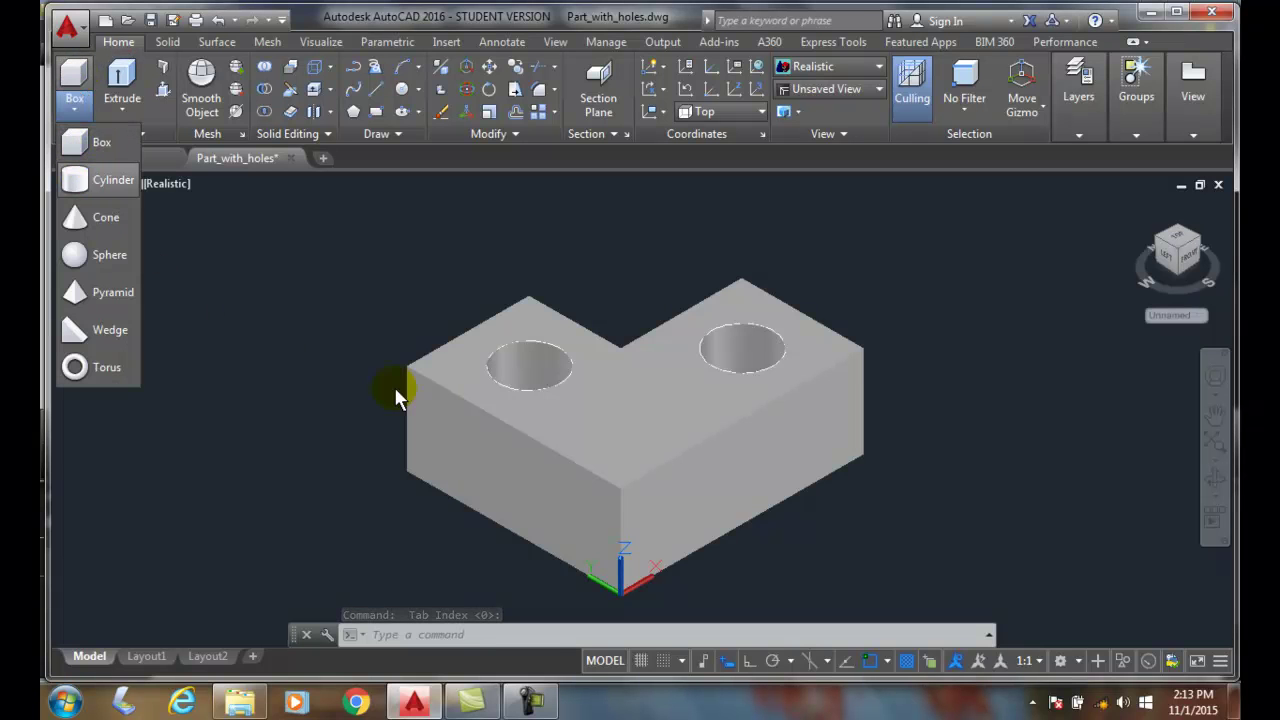
pyautogui.keyDown('shift'); pyautogui.rightClick(930, 507); pyautogui.keyUp('shift')
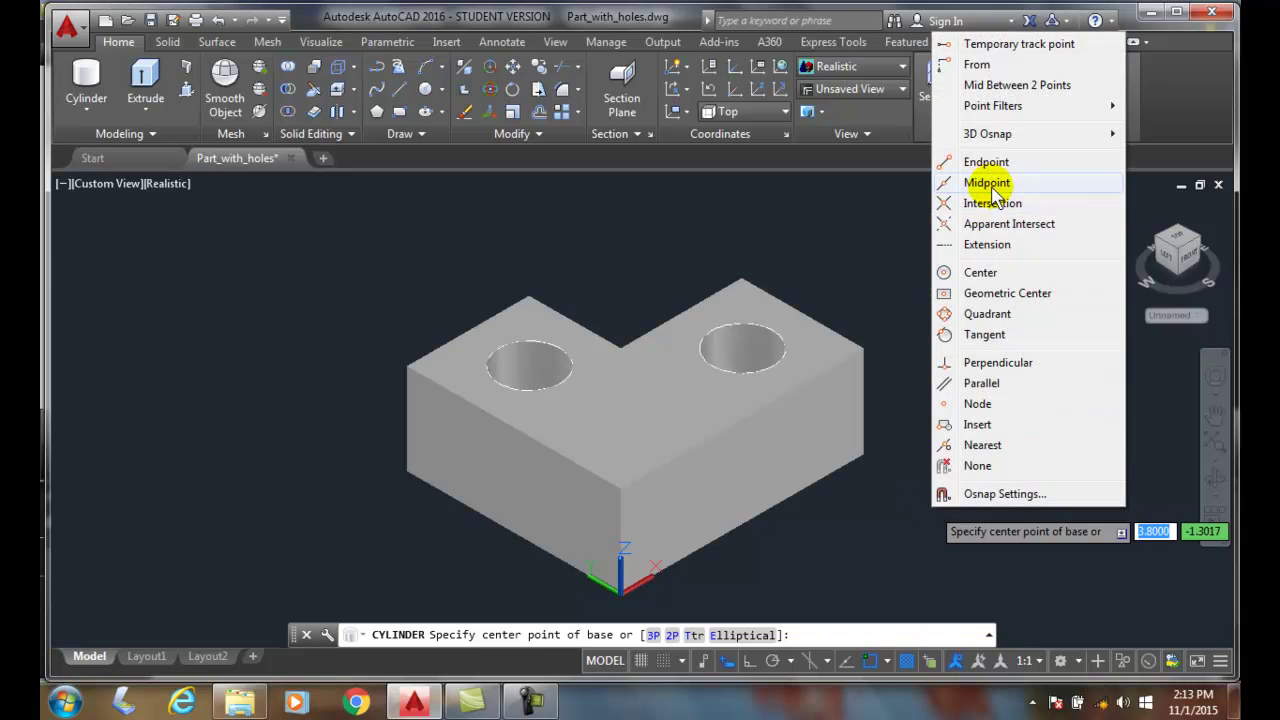
pyautogui.moveTo(1005, 133)
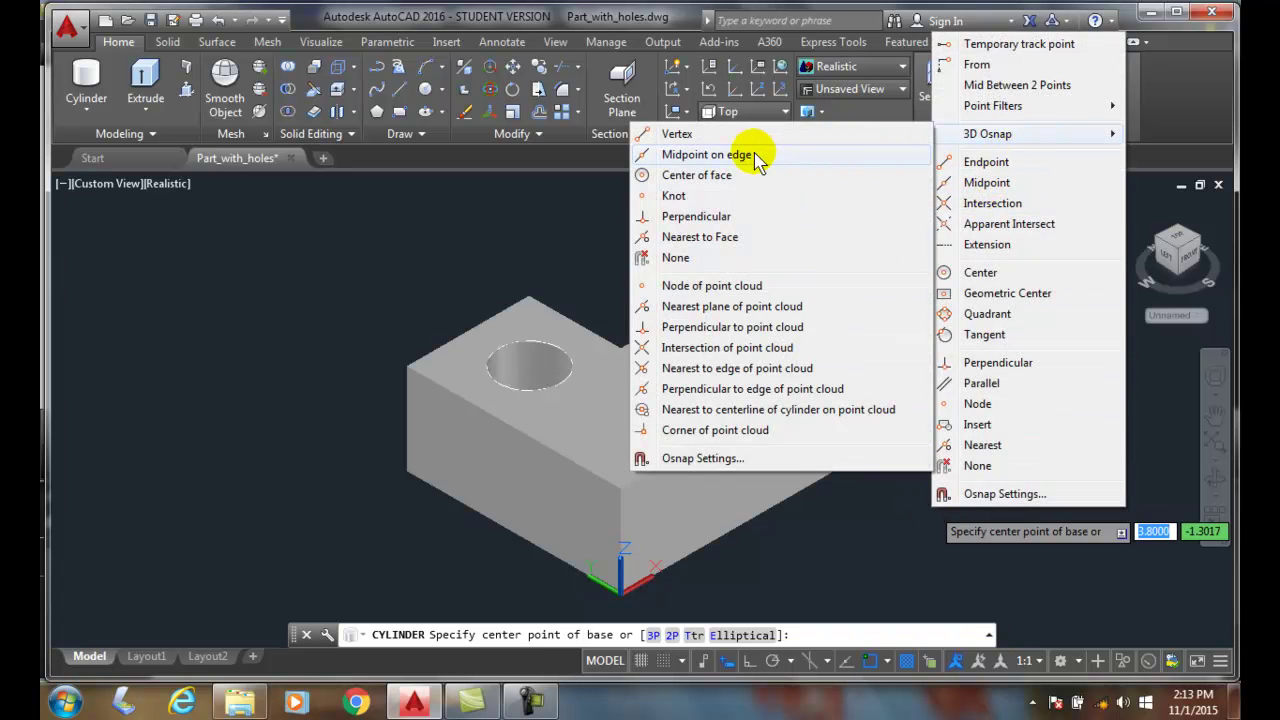
pyautogui.click(692, 175)
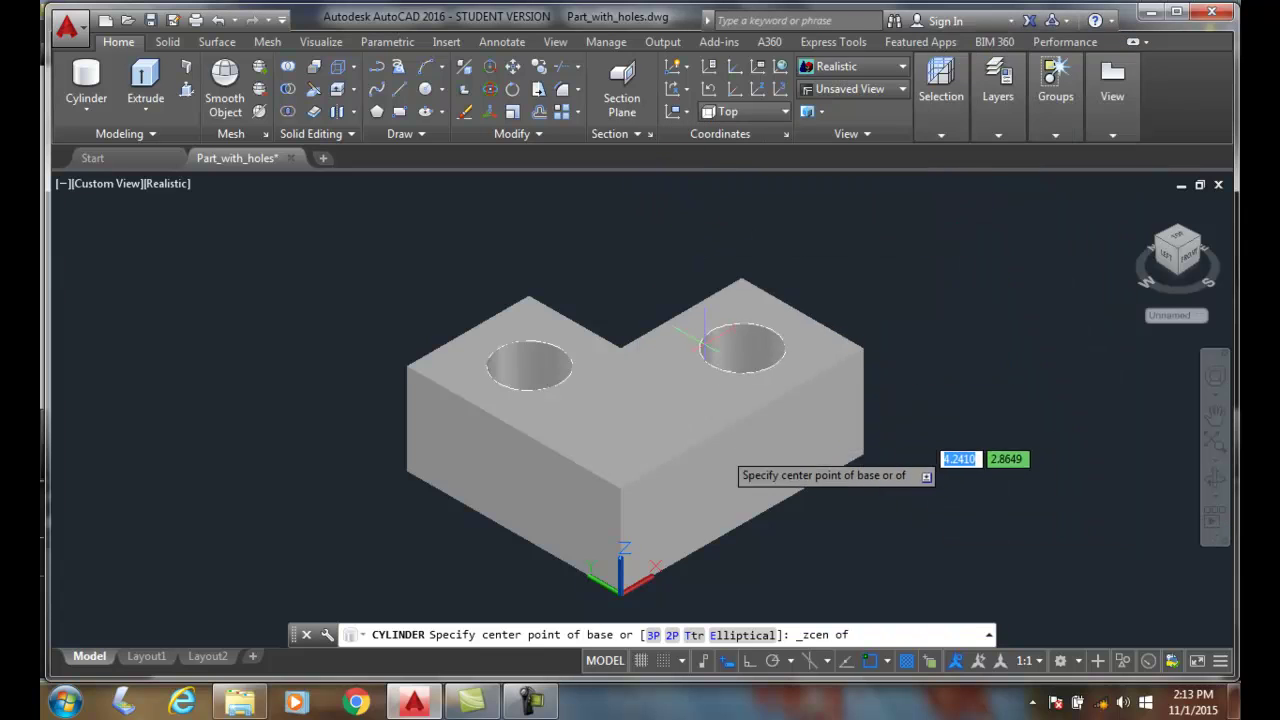
pyautogui.click(742, 470)
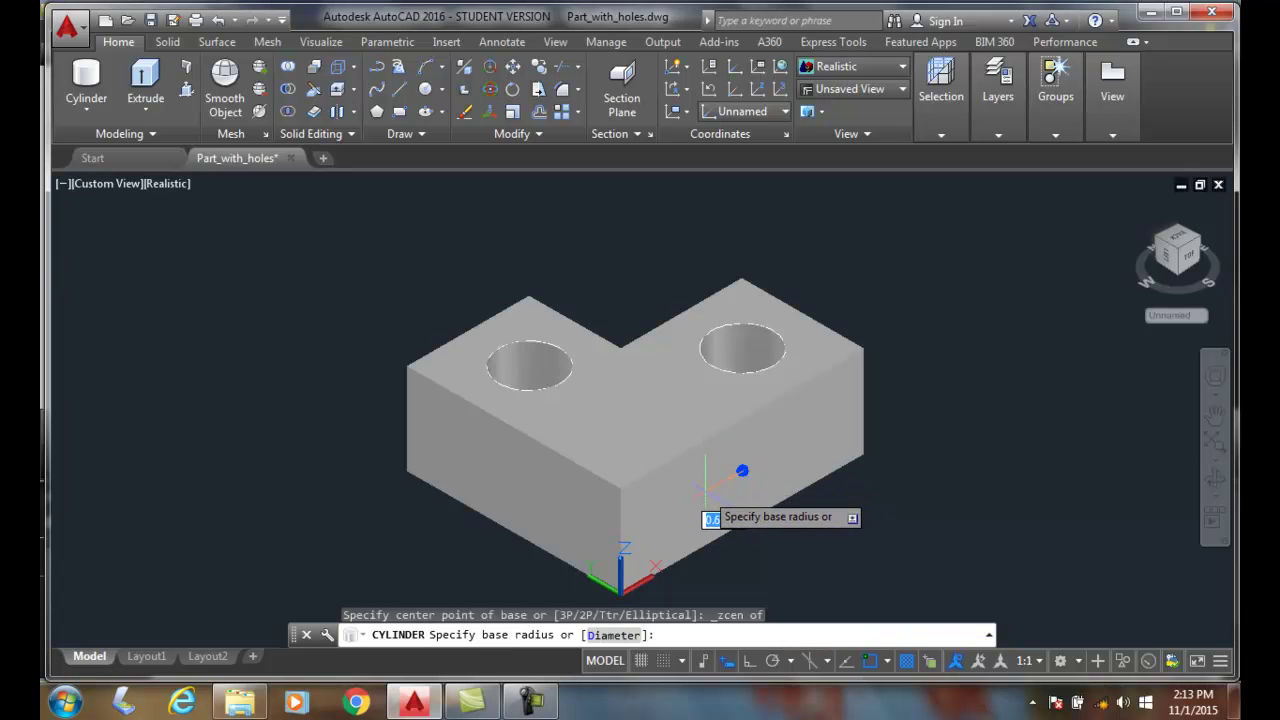
pyautogui.click(706, 490)
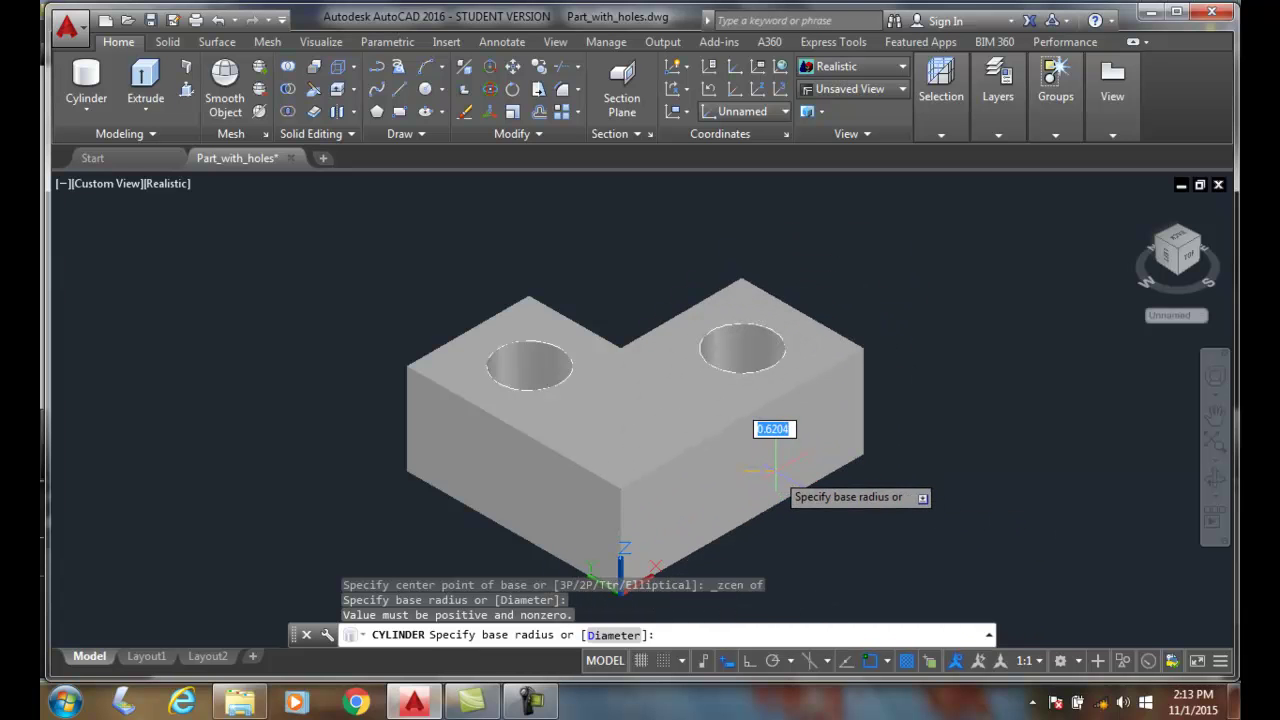
pyautogui.click(808, 458)
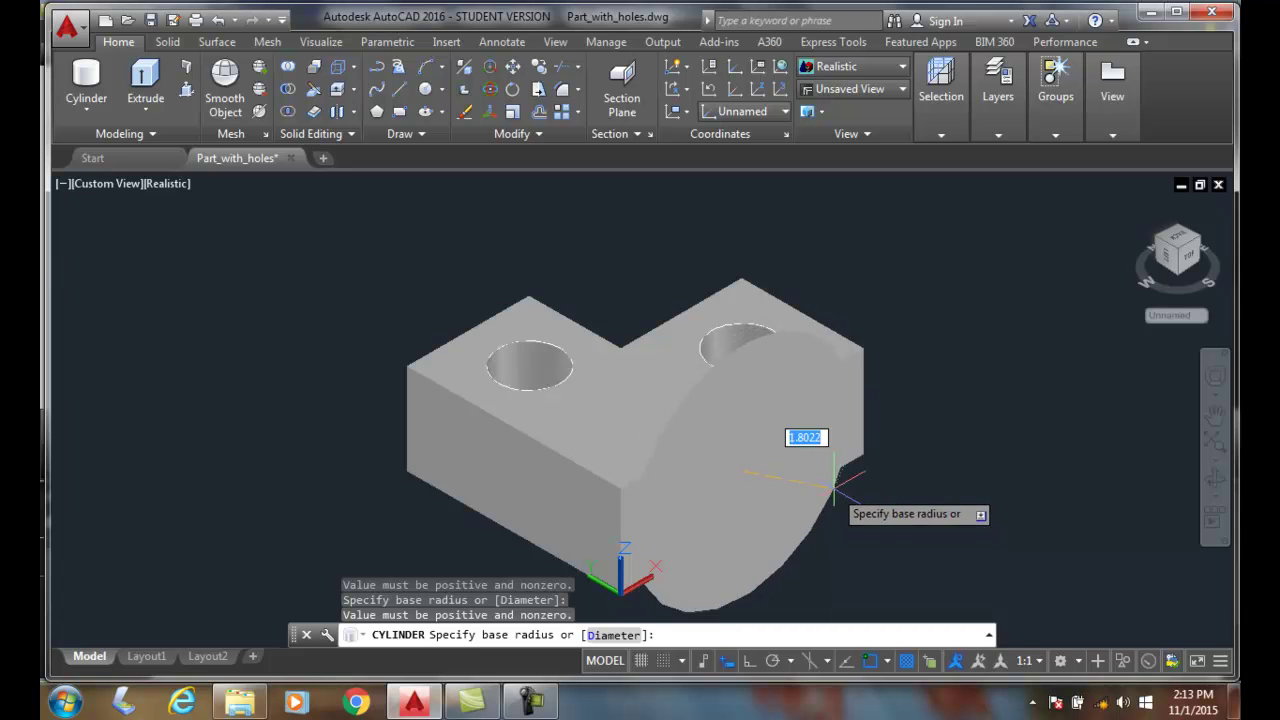
pyautogui.write('1')
pyautogui.press('Return')
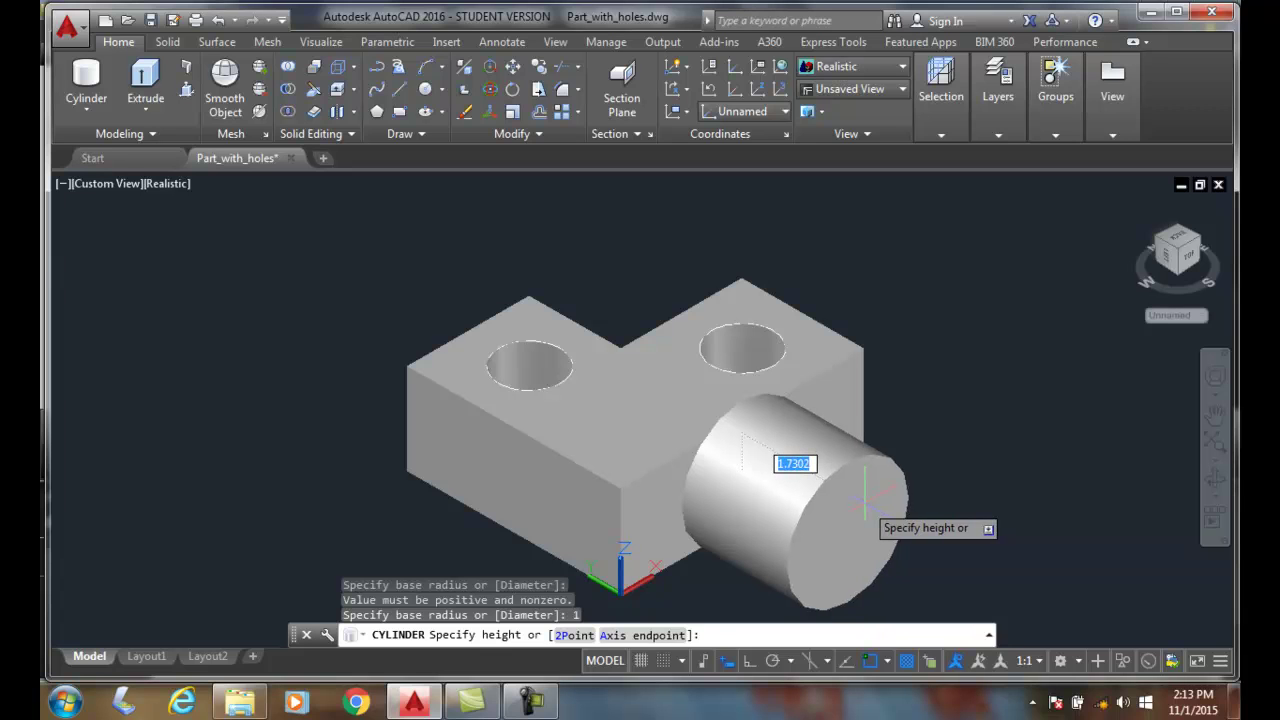
pyautogui.press('Escape')
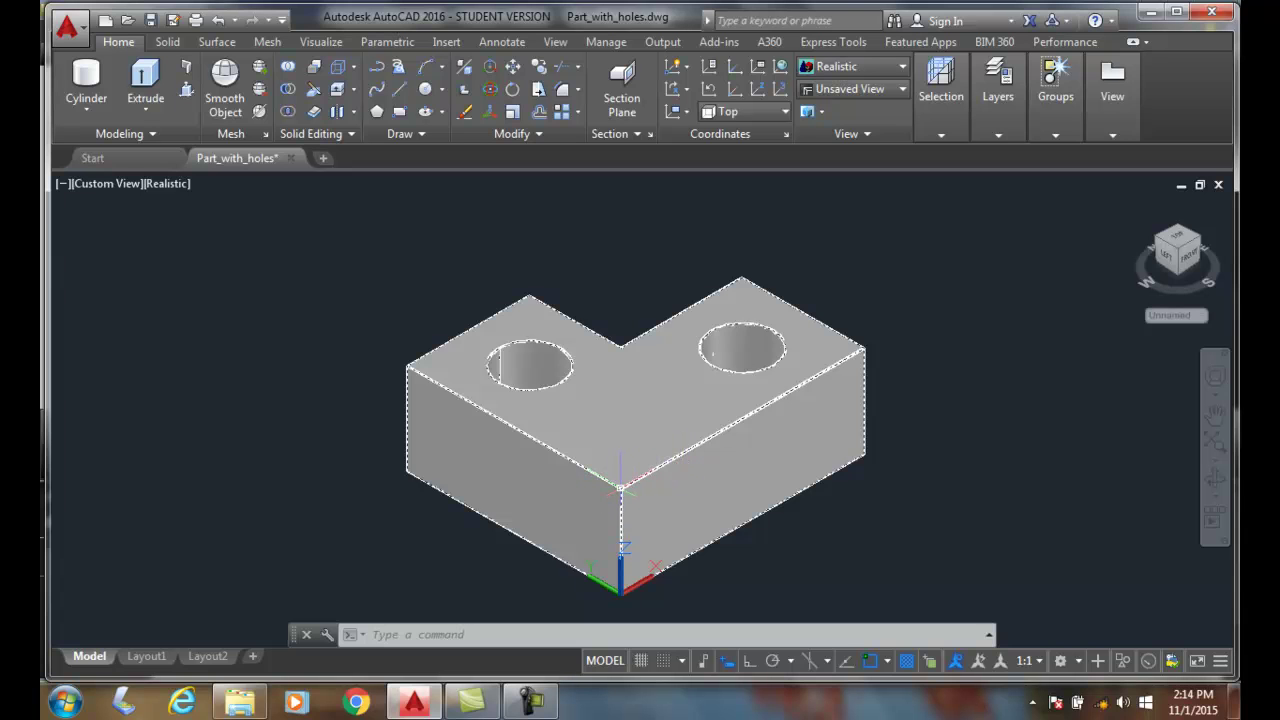
pyautogui.moveTo(706, 487)
pyautogui.press('Escape')
# Step: Review the 3D object snap modes in the drafting settings
pyautogui.click(857, 630)
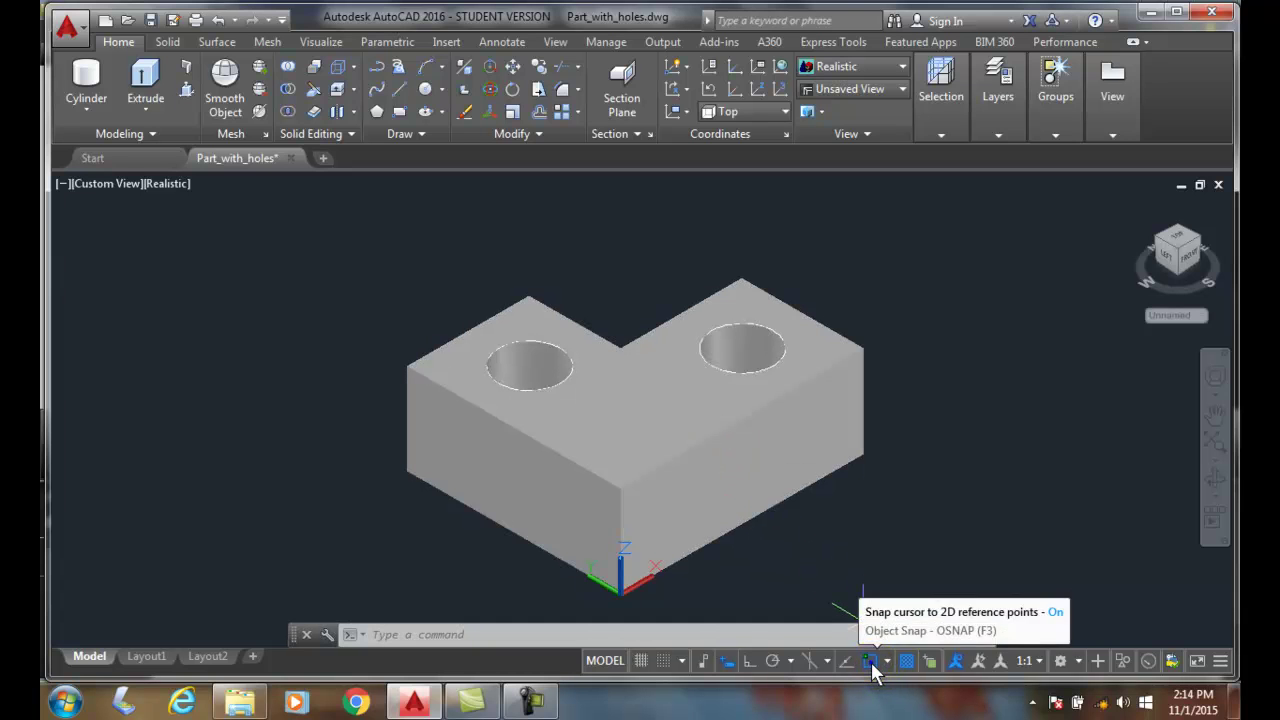
pyautogui.rightClick(871, 662)
pyautogui.click(915, 636)
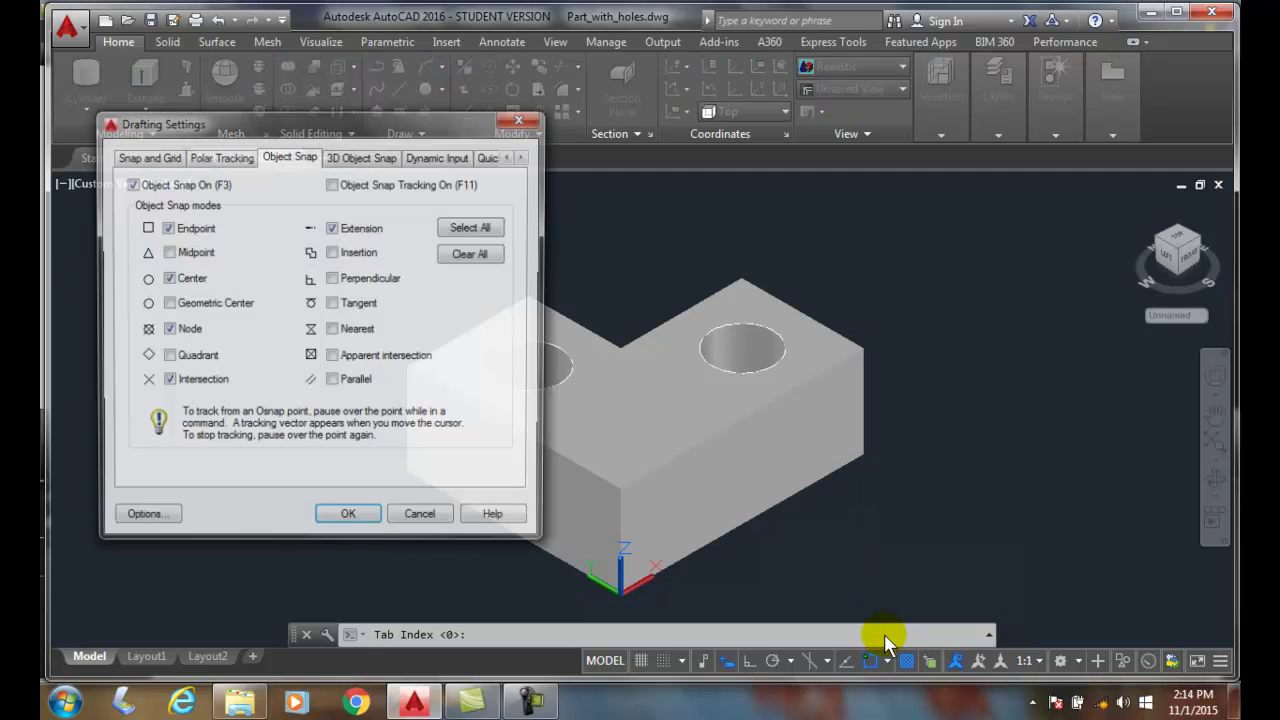
pyautogui.click(342, 156)
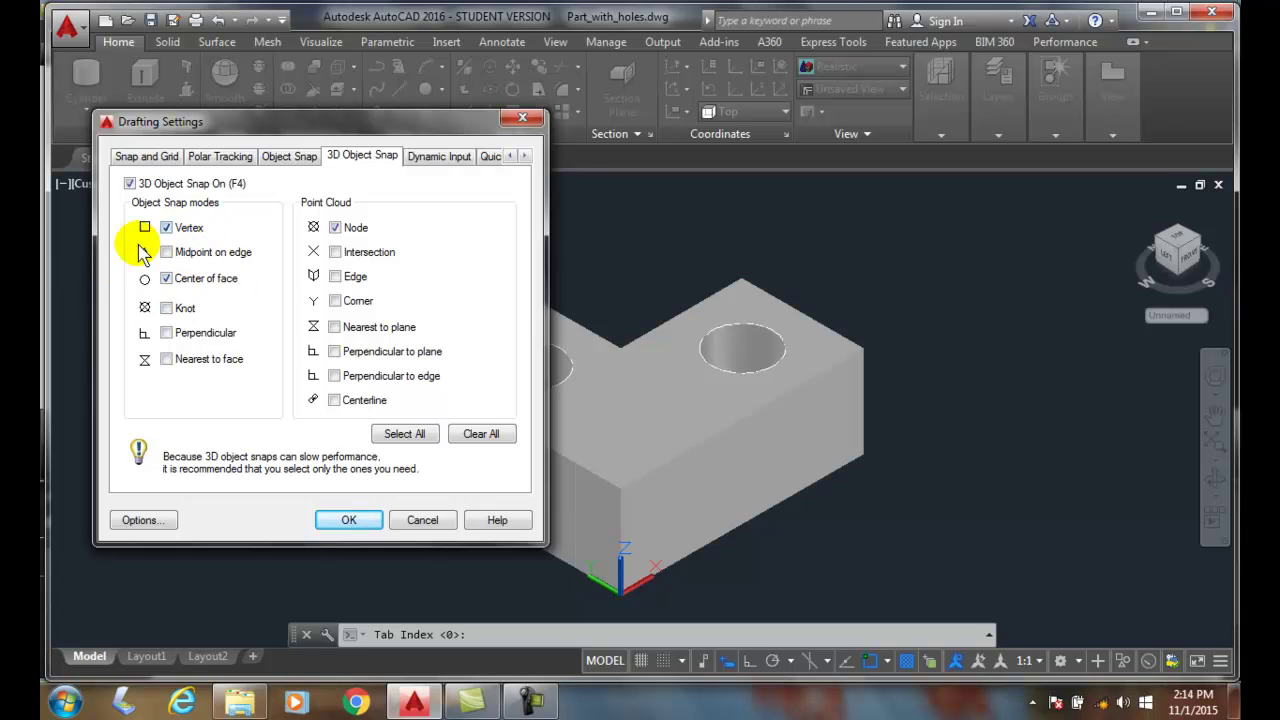
pyautogui.click(372, 527)
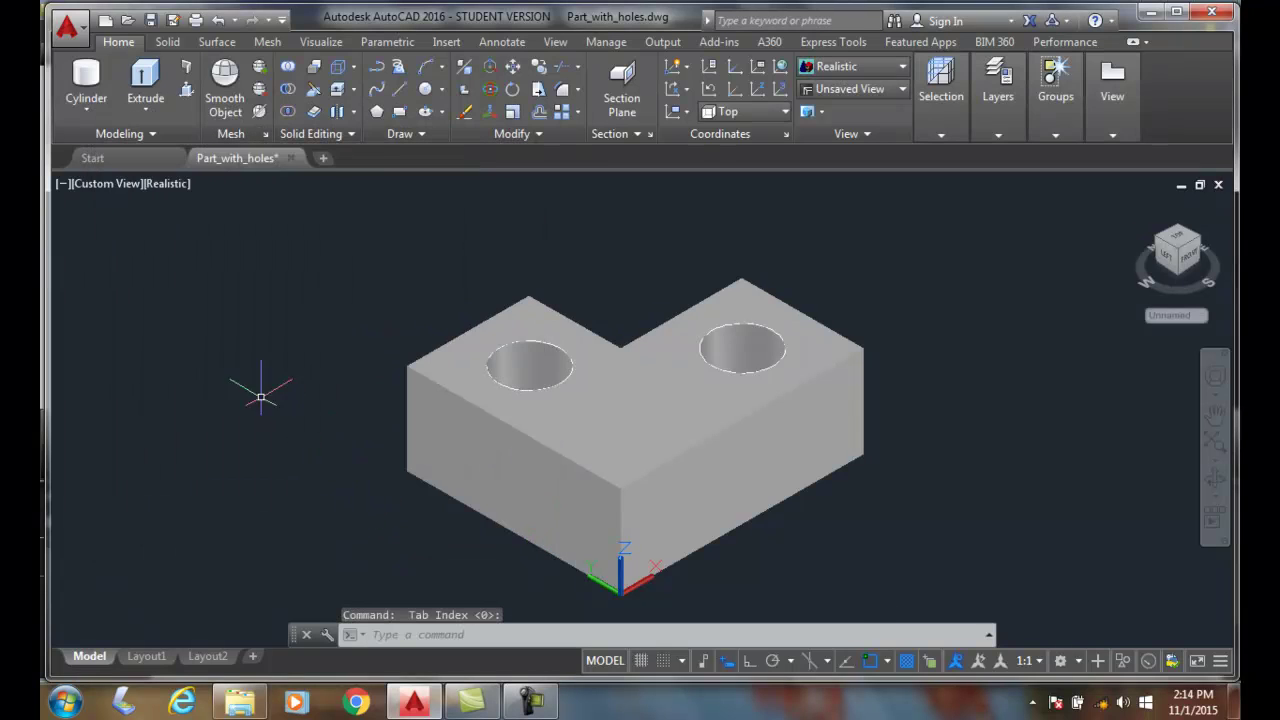
# Step: Create a cylinder of radius 0.5 and height 1 projecting outward from the 3D center of the solid's front face
pyautogui.click(84, 108)
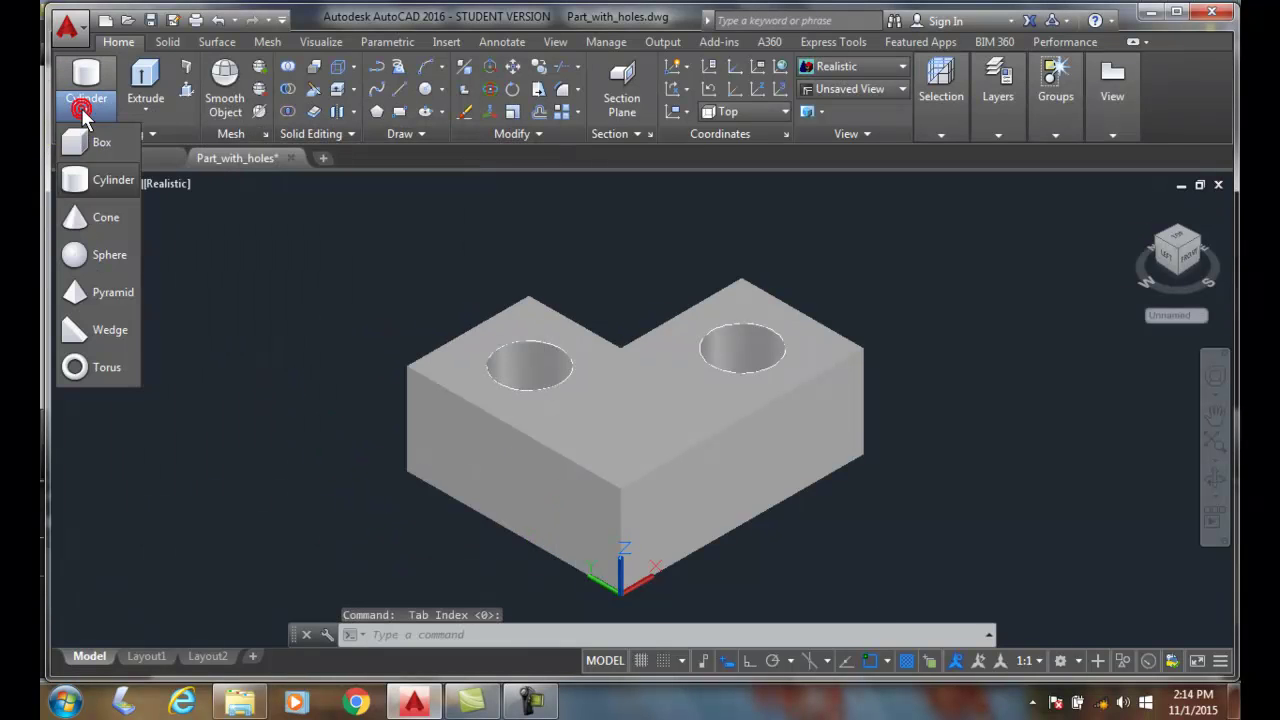
pyautogui.click(94, 180)
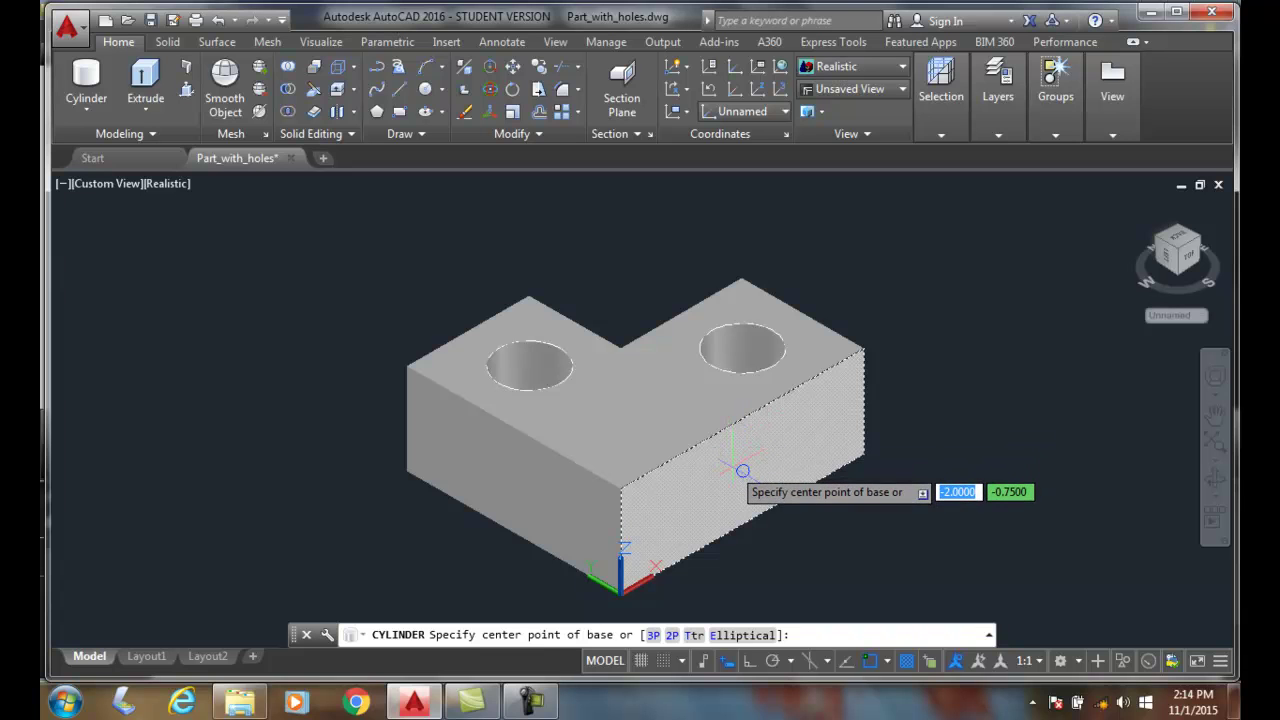
pyautogui.click(742, 470)
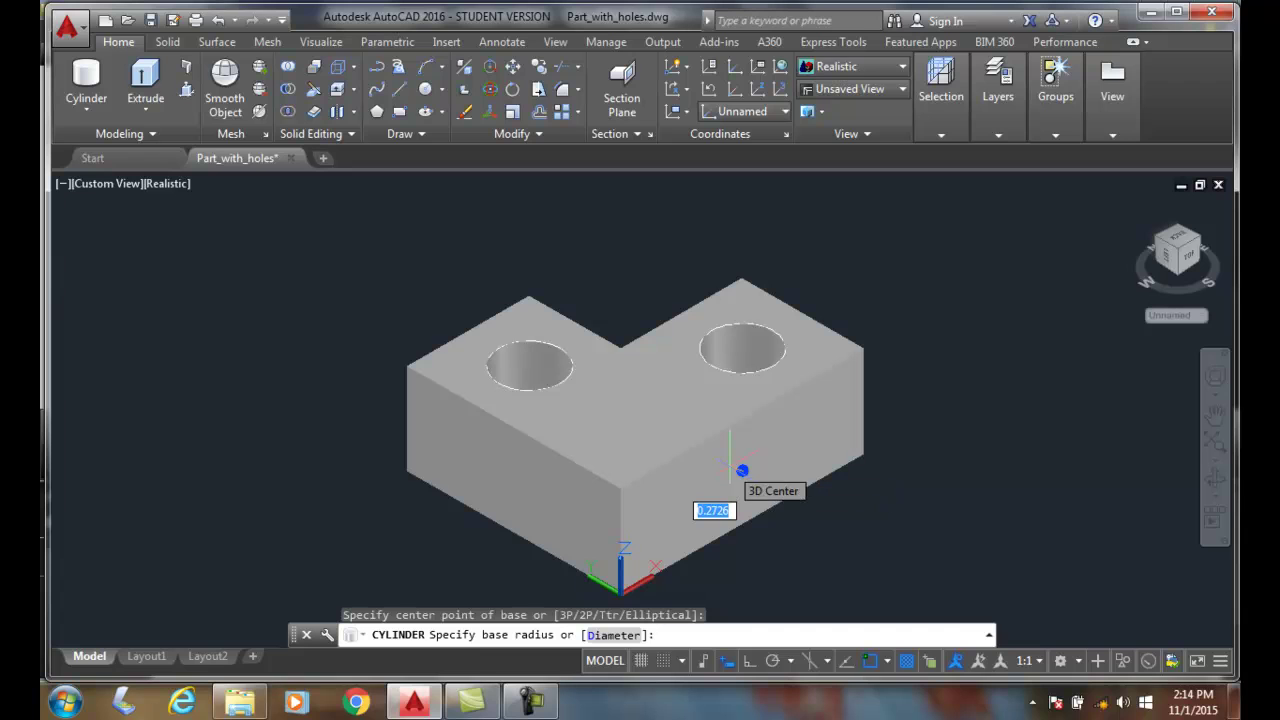
pyautogui.write('.5')
pyautogui.press('Return')
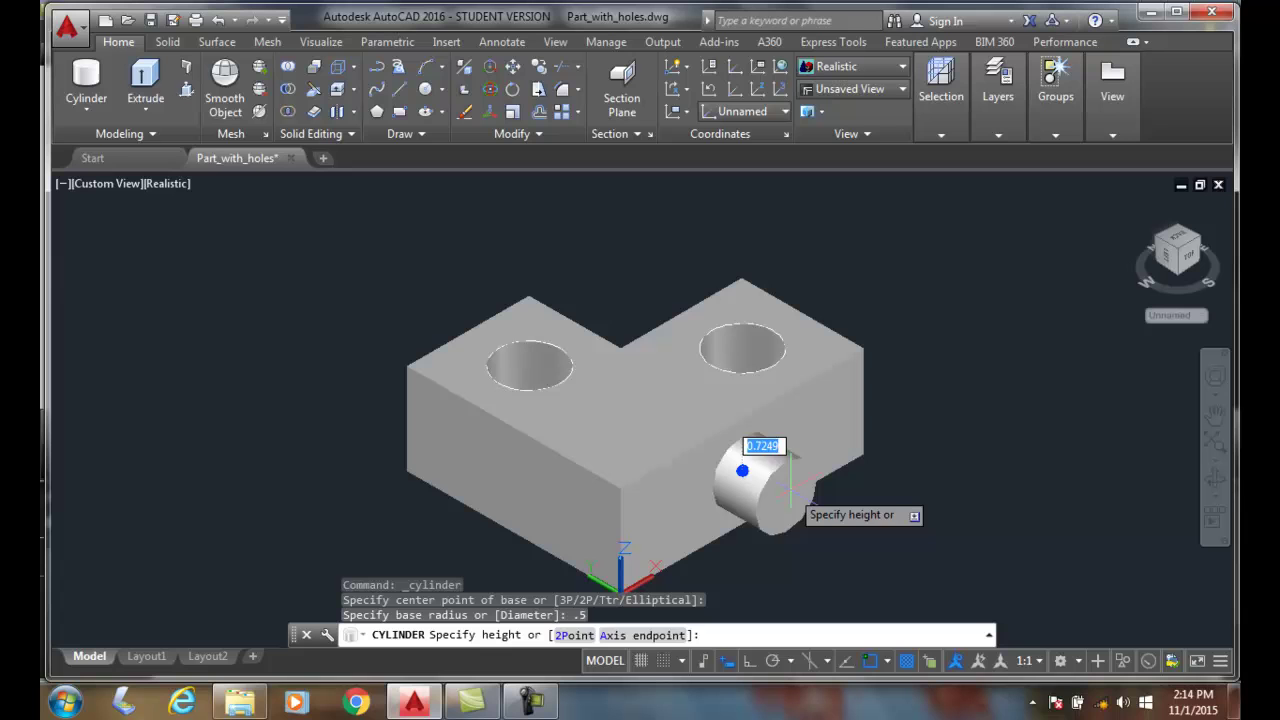
pyautogui.write('1')
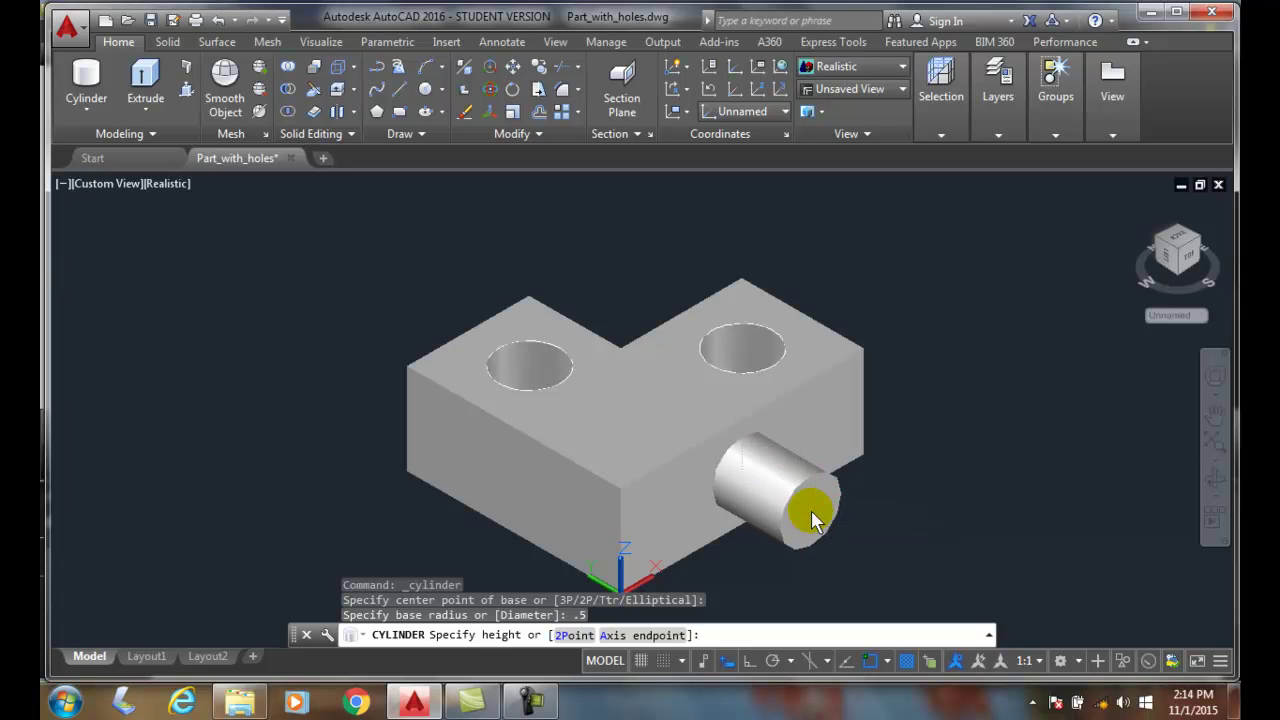
pyautogui.press('Return')
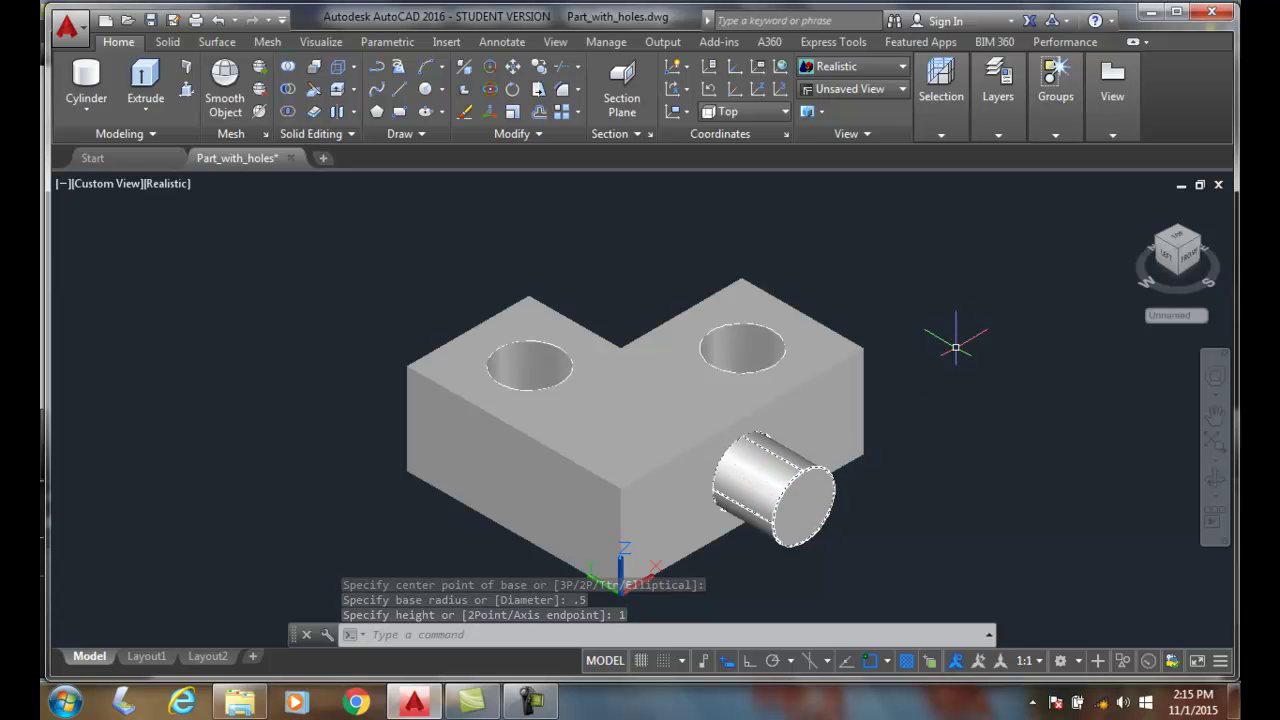
pyautogui.click(820, 488)
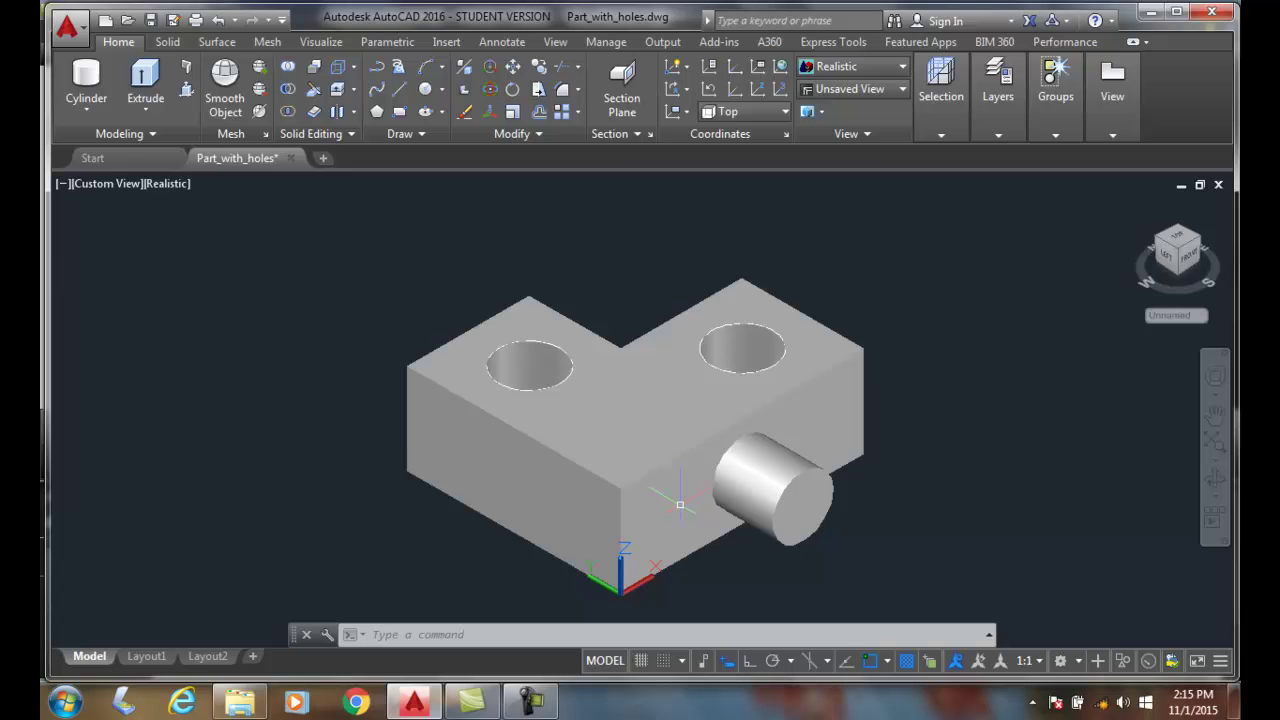
pyautogui.moveTo(680, 505)
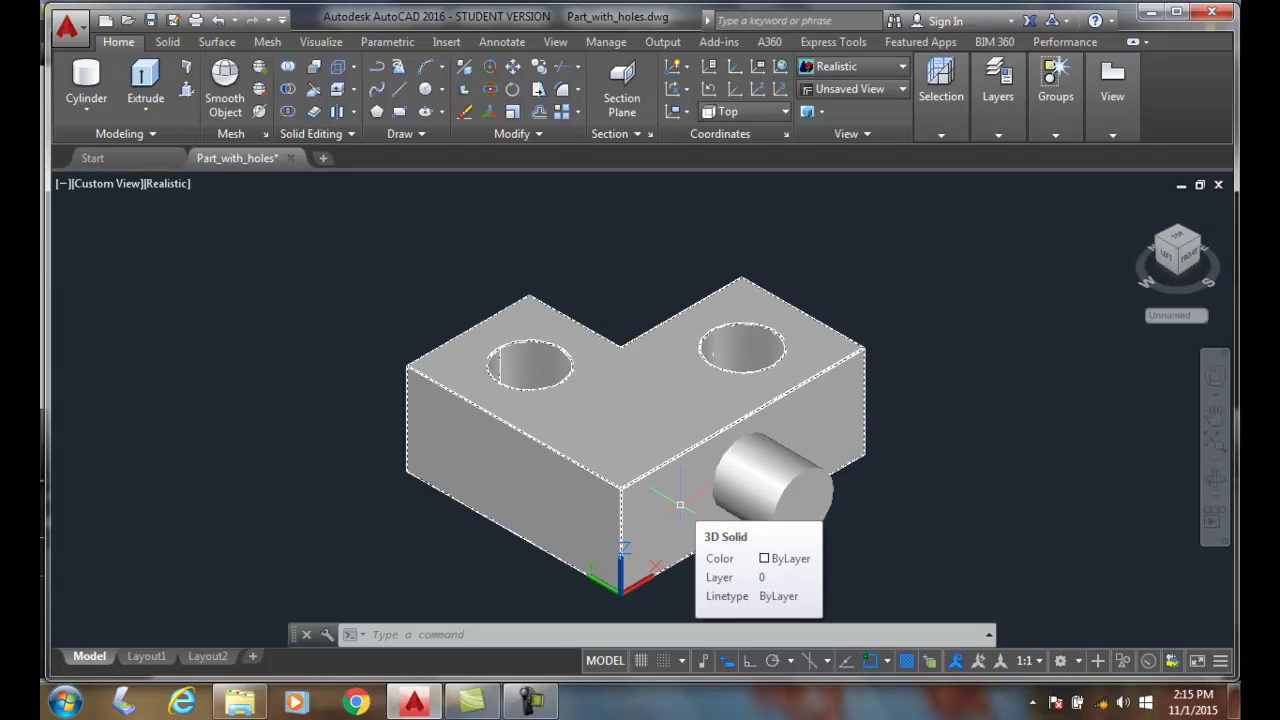